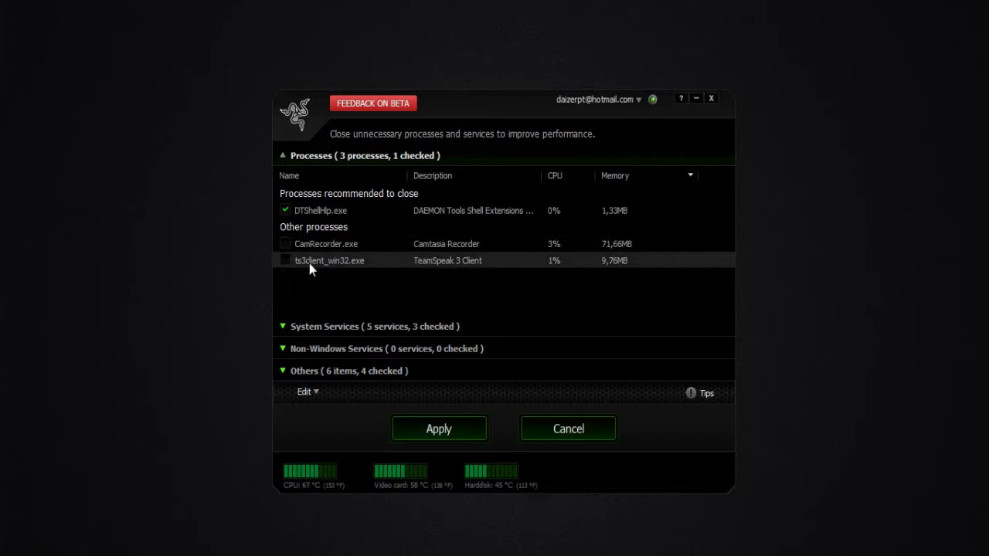
# - Examine the System Services, Non-Windows Services and Others lists in the boost settings, and leave without applying changes
pyautogui.click(282, 325)
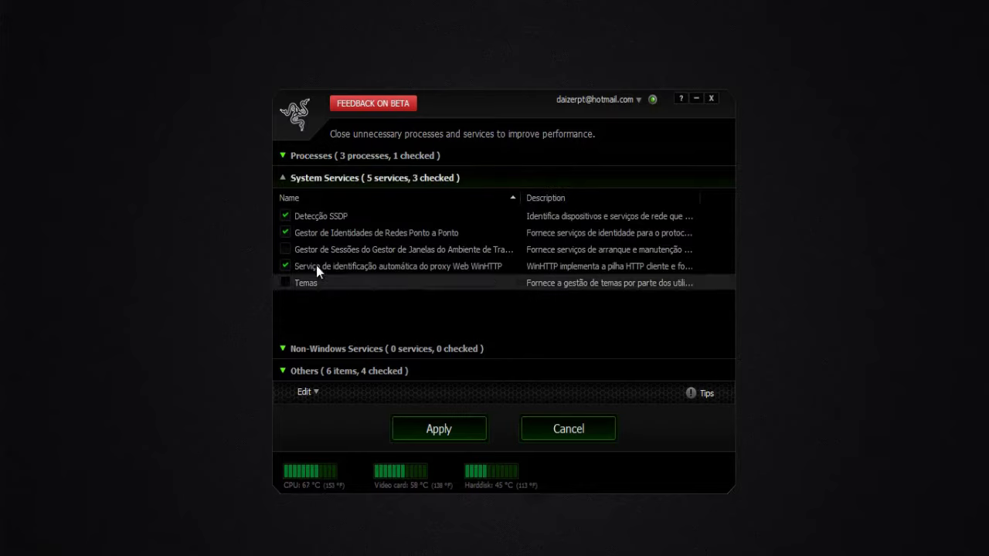
pyautogui.click(285, 349)
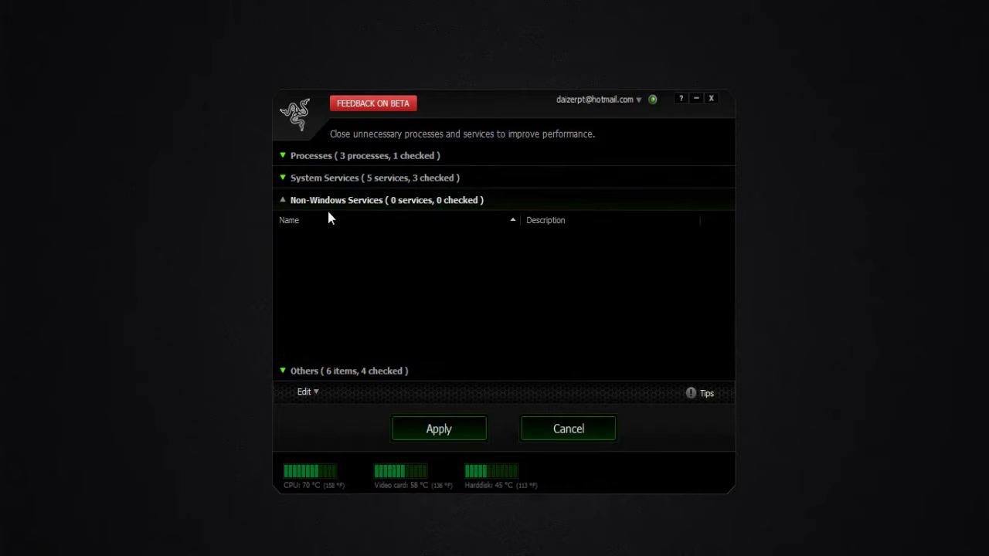
pyautogui.click(325, 371)
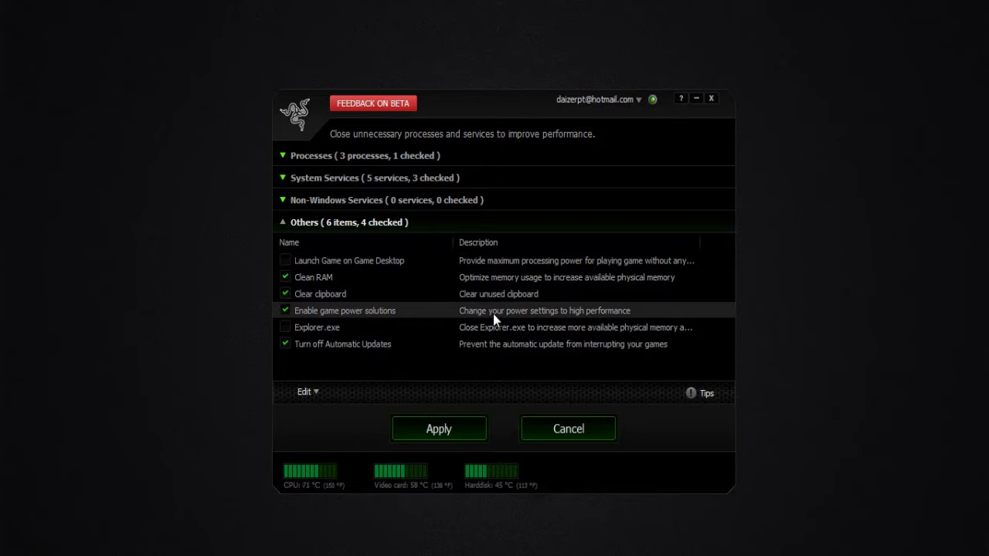
pyautogui.click(591, 436)
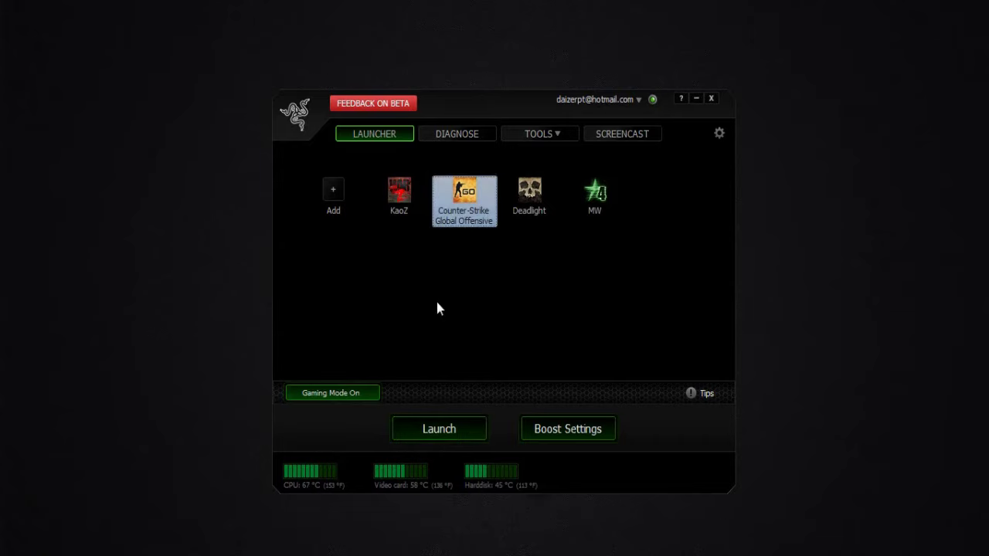
# - Show the system diagnosis report
pyautogui.click(468, 134)
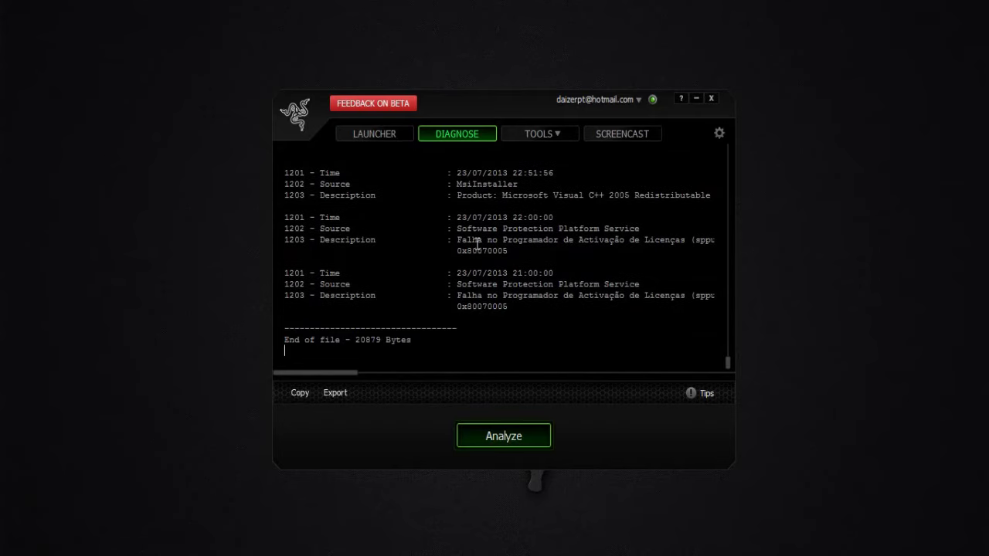
# - Open the Tweaks tool, widen the item column, and optimize the system with all suggested tweaks
pyautogui.click(558, 141)
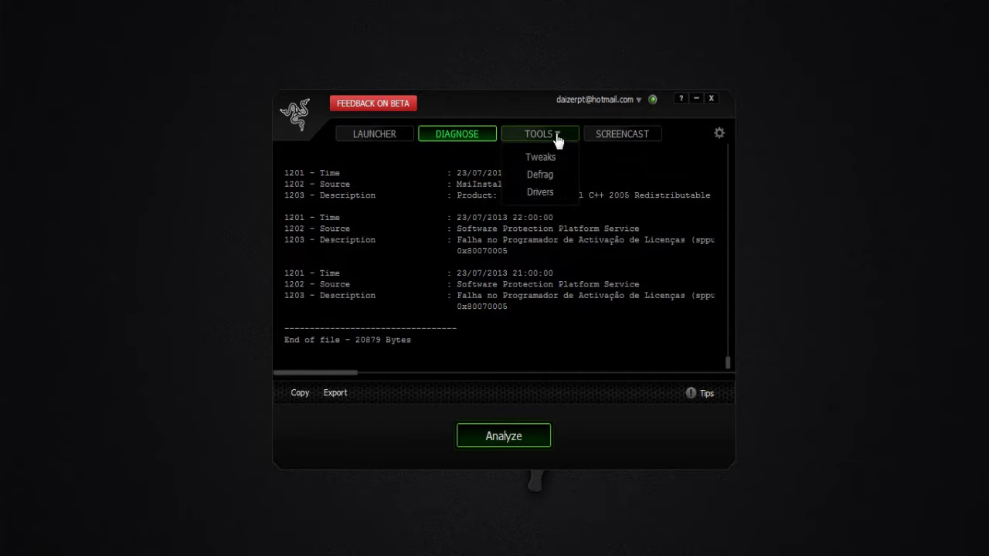
pyautogui.click(543, 163)
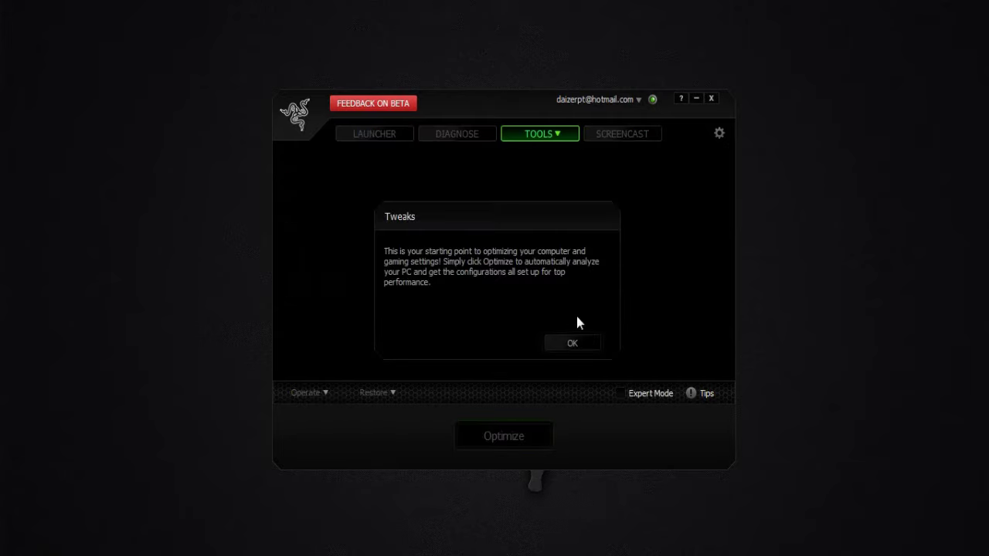
pyautogui.click(584, 348)
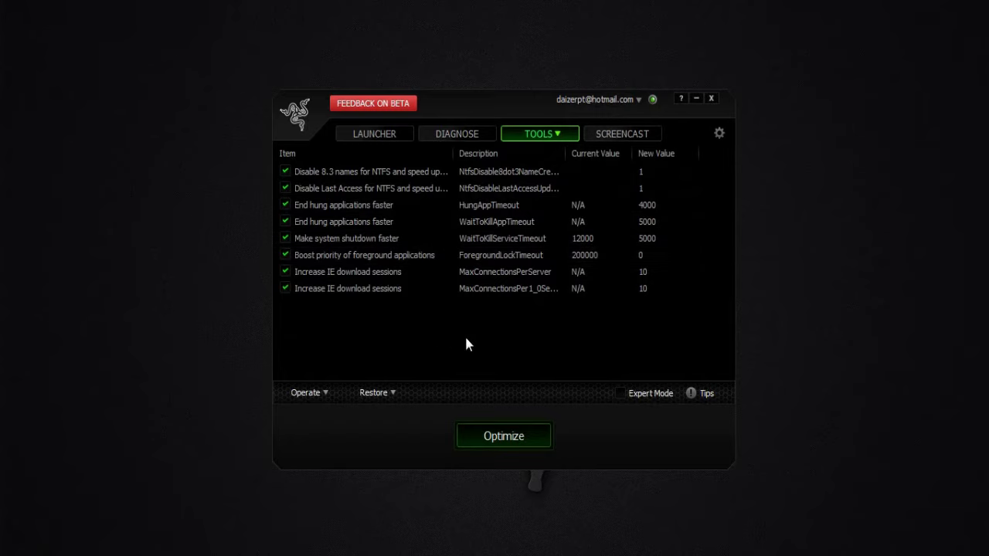
pyautogui.moveTo(456, 157); pyautogui.dragTo(480, 157)
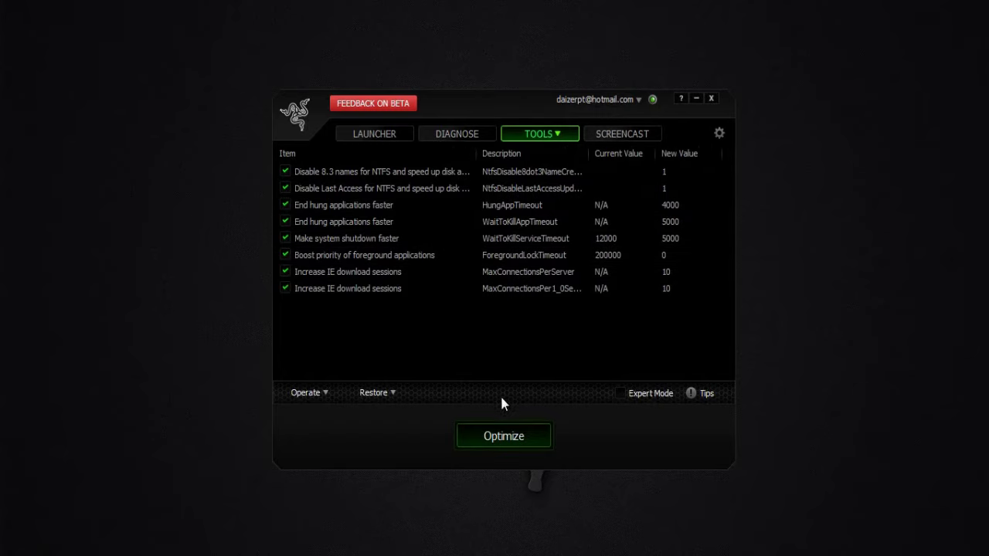
pyautogui.click(505, 437)
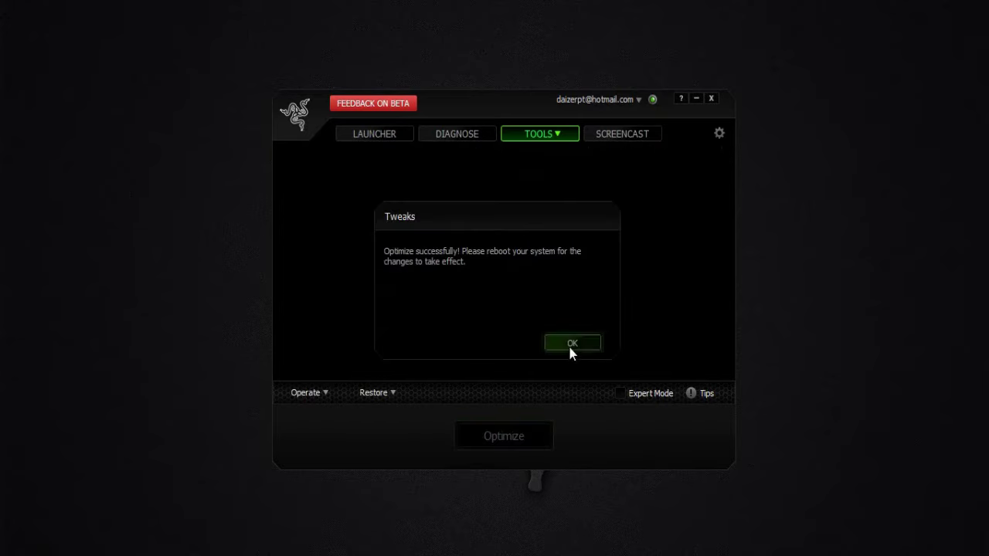
pyautogui.click(571, 349)
# - View the list of tweaks in Expert Mode and return to the normal mode
pyautogui.click(624, 392)
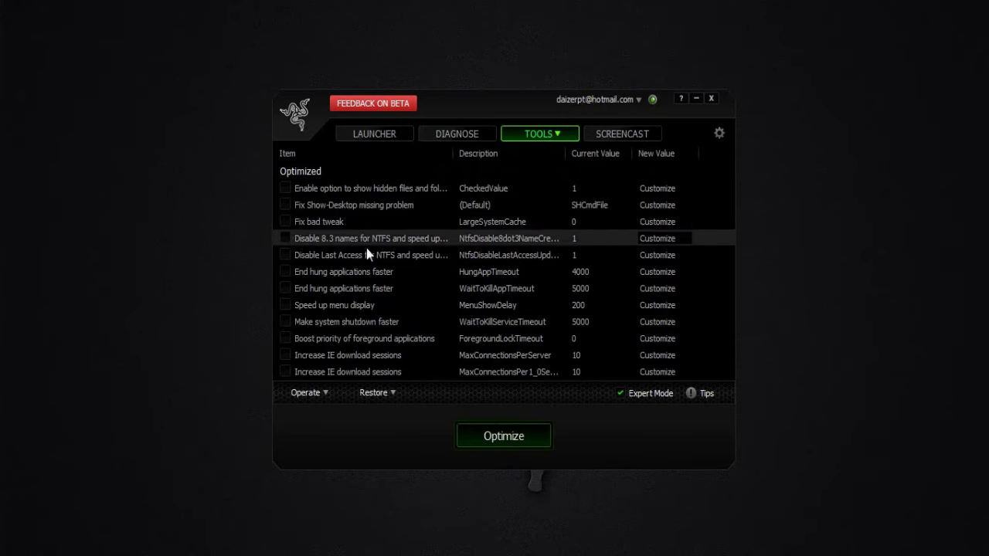
pyautogui.click(618, 392)
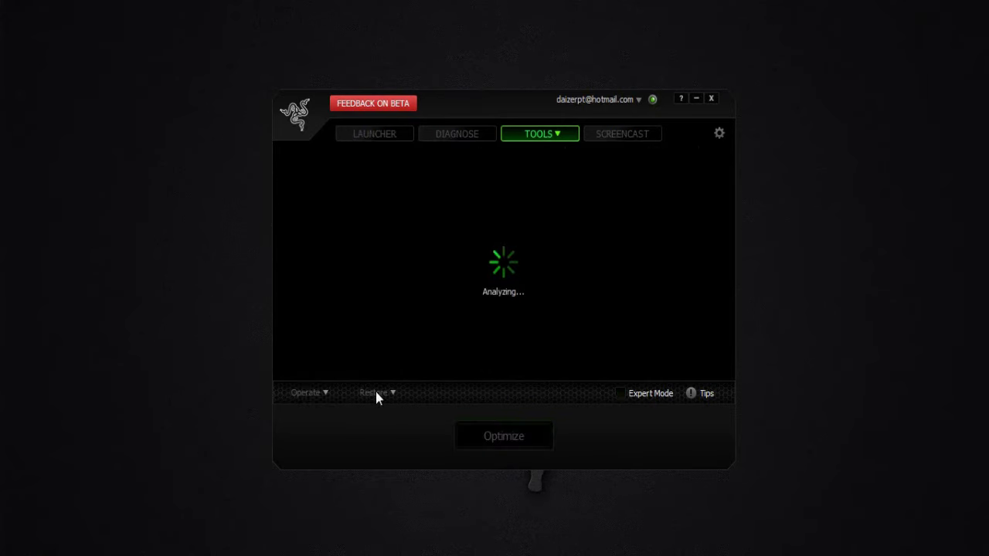
# - Open the Defrag tool and dismiss its introduction to view the games that can be defragmented
pyautogui.click(558, 136)
pyautogui.click(537, 175)
pyautogui.click(570, 347)
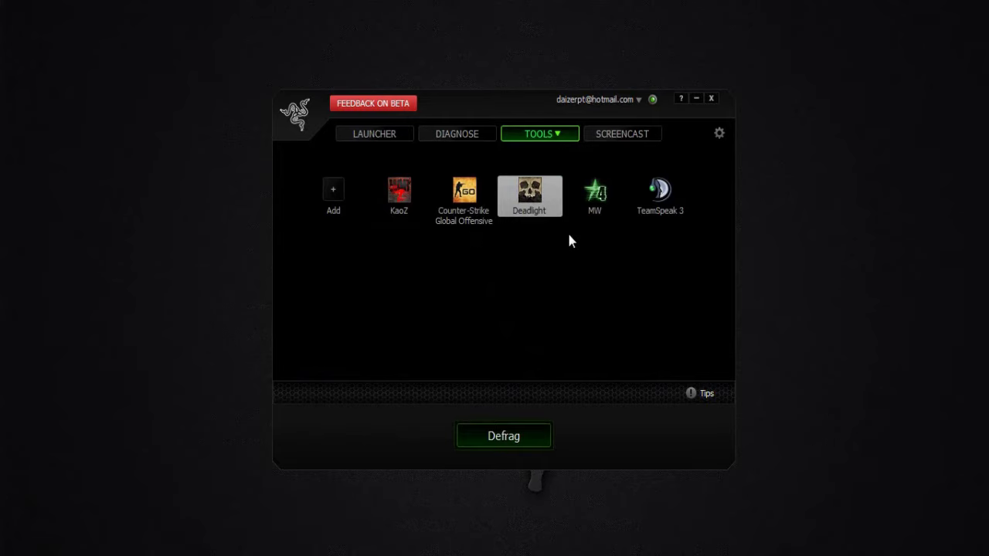
# - Open the Drivers tool and dismiss its introduction to check for driver updates
pyautogui.click(558, 137)
pyautogui.click(550, 194)
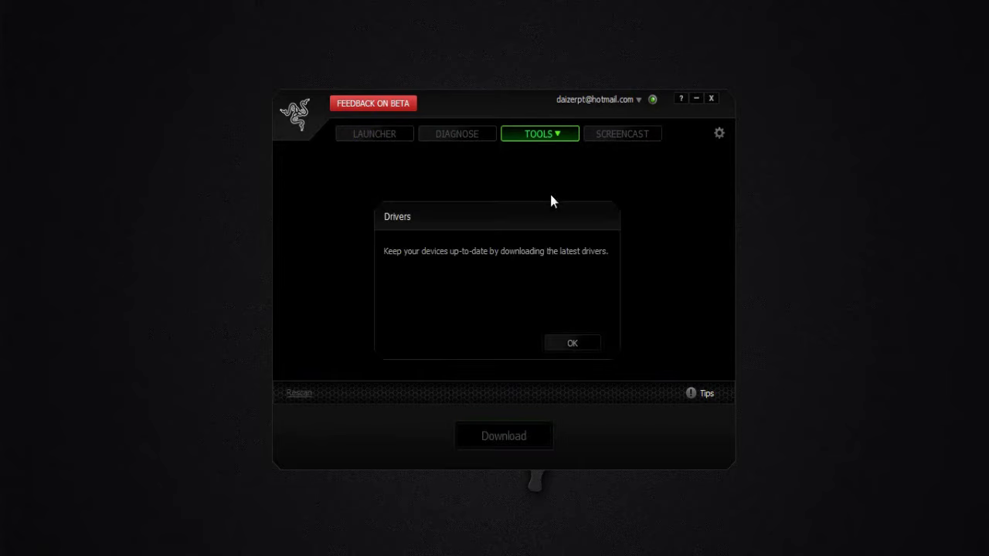
pyautogui.click(590, 345)
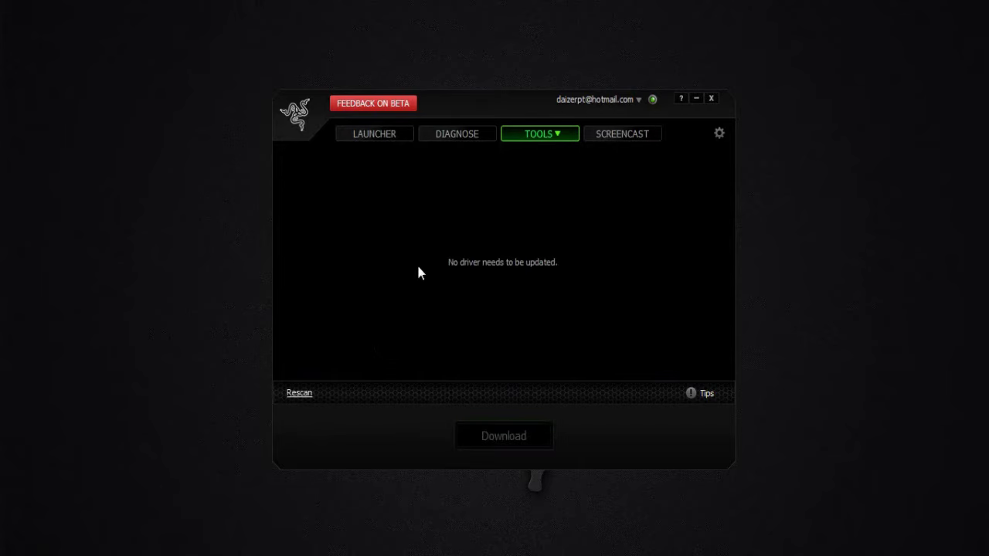
# - Enable the screencast module
pyautogui.click(631, 139)
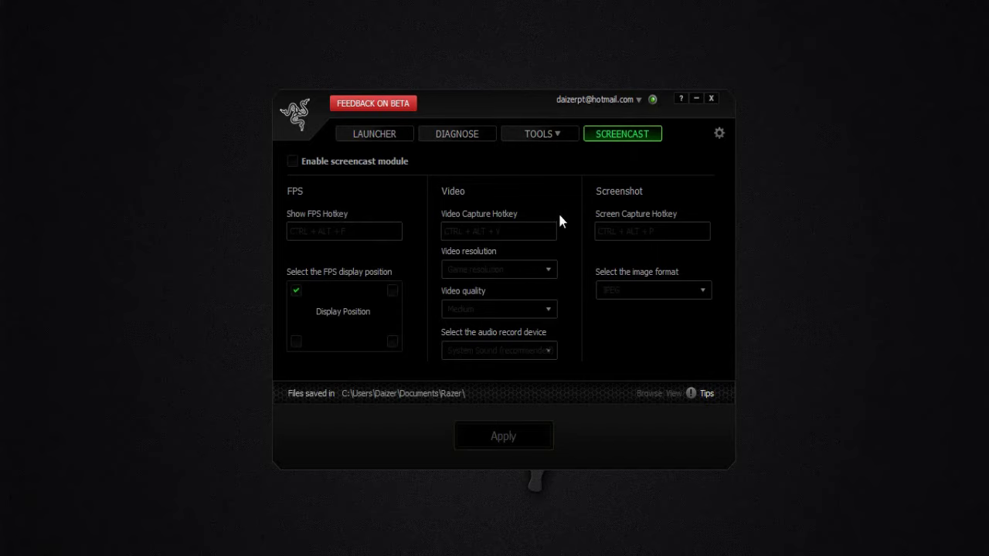
pyautogui.click(292, 161)
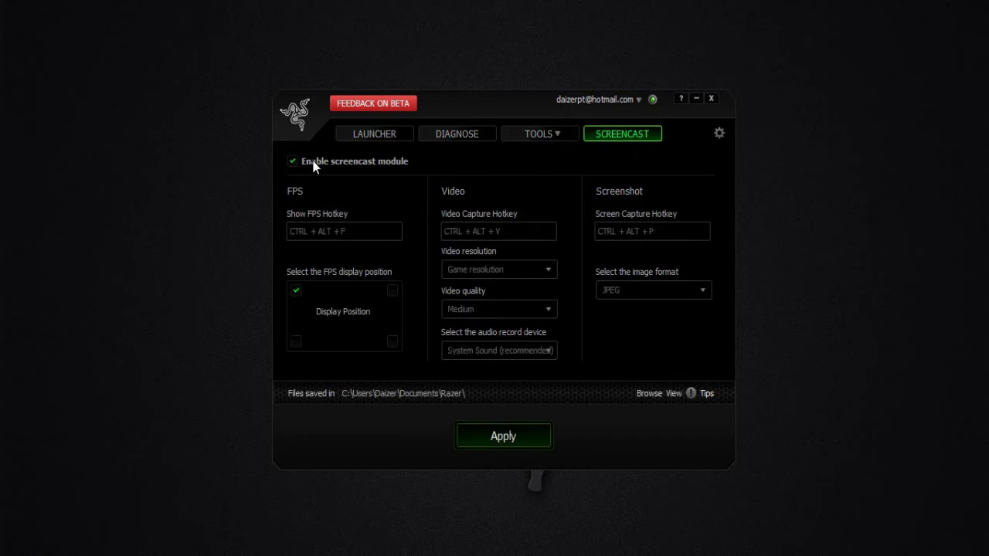
# - Look through the screencast's video resolution, video quality and image format options without changing the selections
pyautogui.click(548, 269)
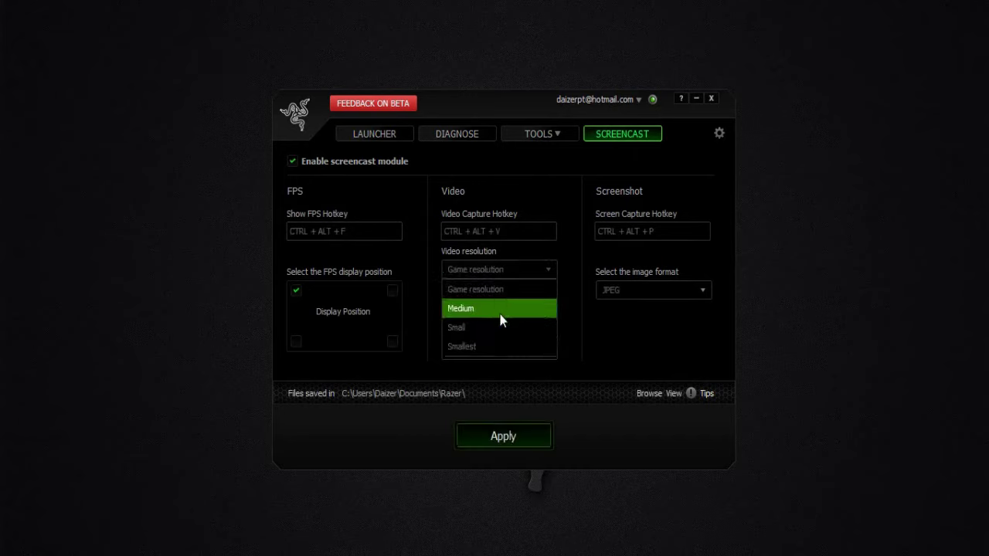
pyautogui.click(578, 285)
pyautogui.click(537, 307)
pyautogui.click(536, 309)
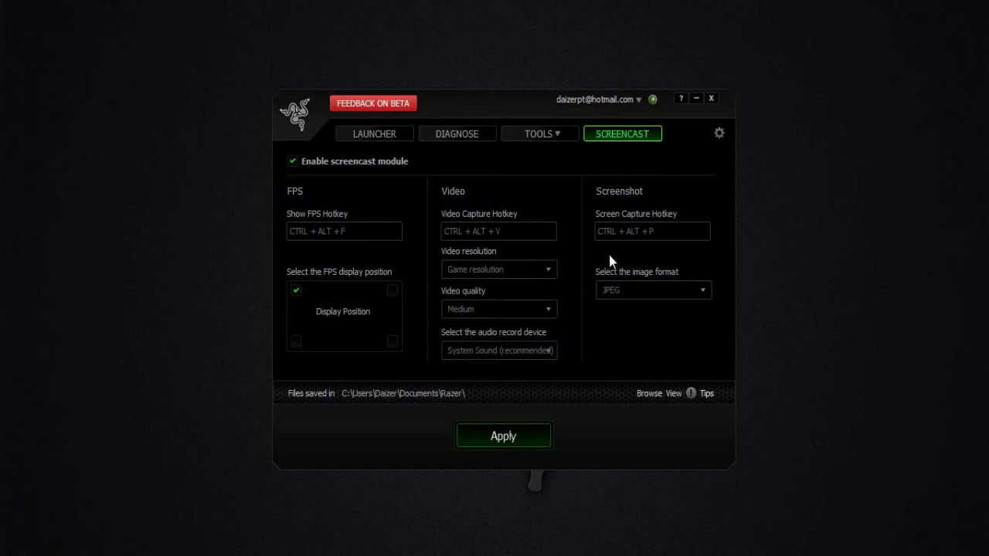
pyautogui.click(648, 291)
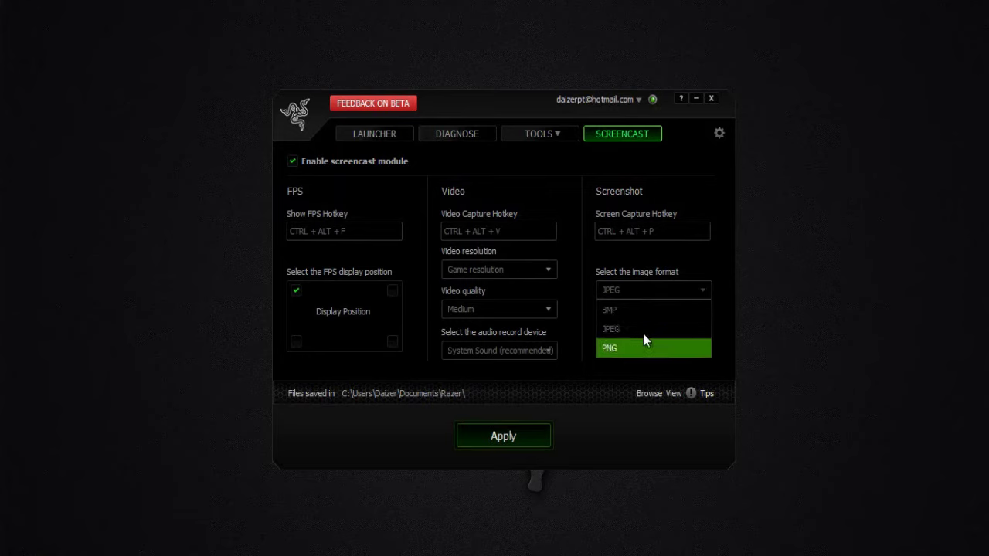
pyautogui.click(641, 274)
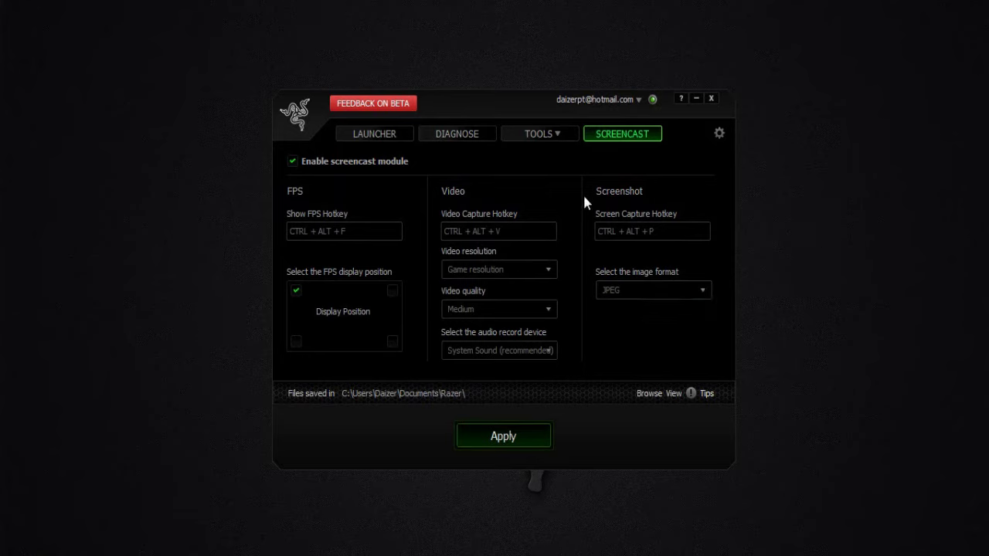
# - Apply the screencast settings and return to the game launcher
pyautogui.click(495, 436)
pyautogui.click(457, 136)
pyautogui.click(374, 133)
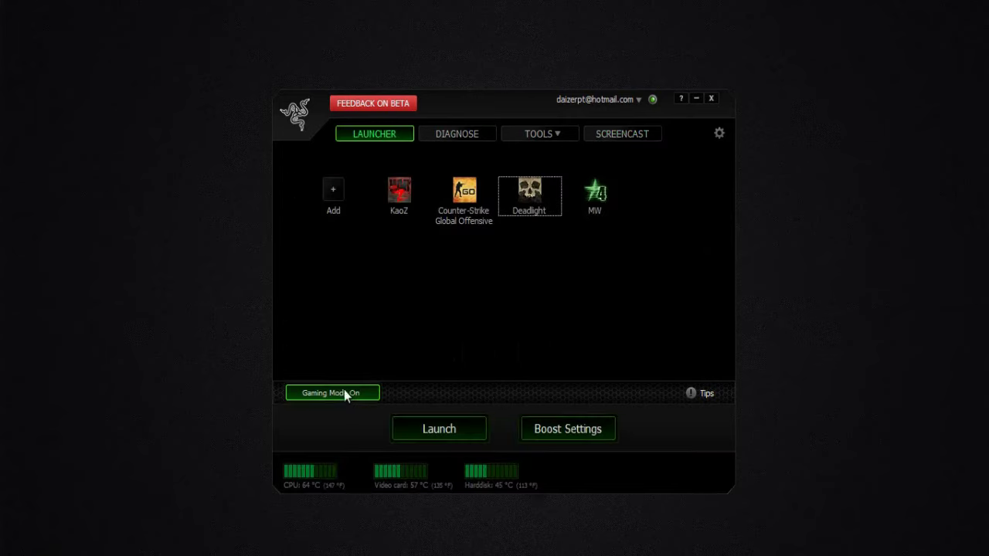
# - View the file dialog for adding a game, cancel it, and read the launcher's tips
pyautogui.click(336, 195)
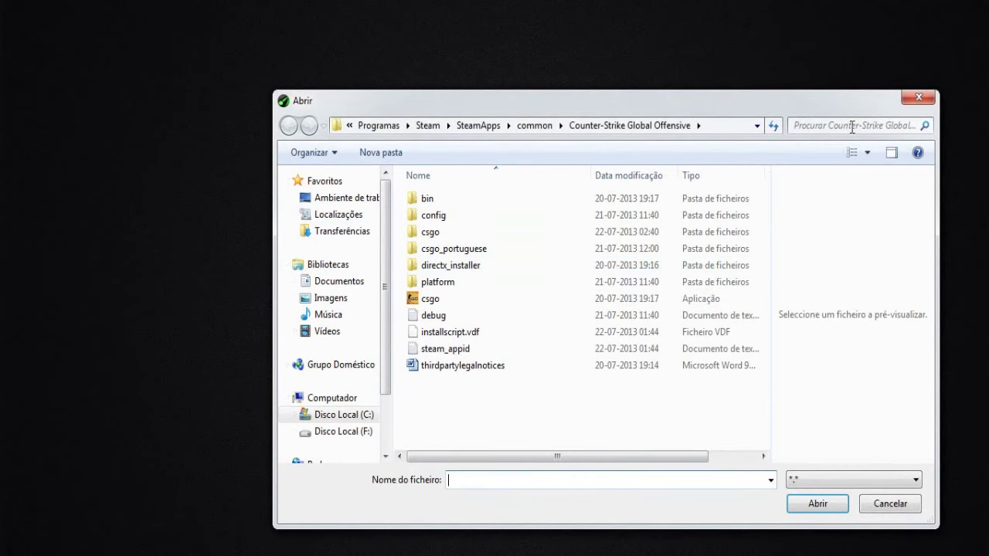
pyautogui.click(918, 99)
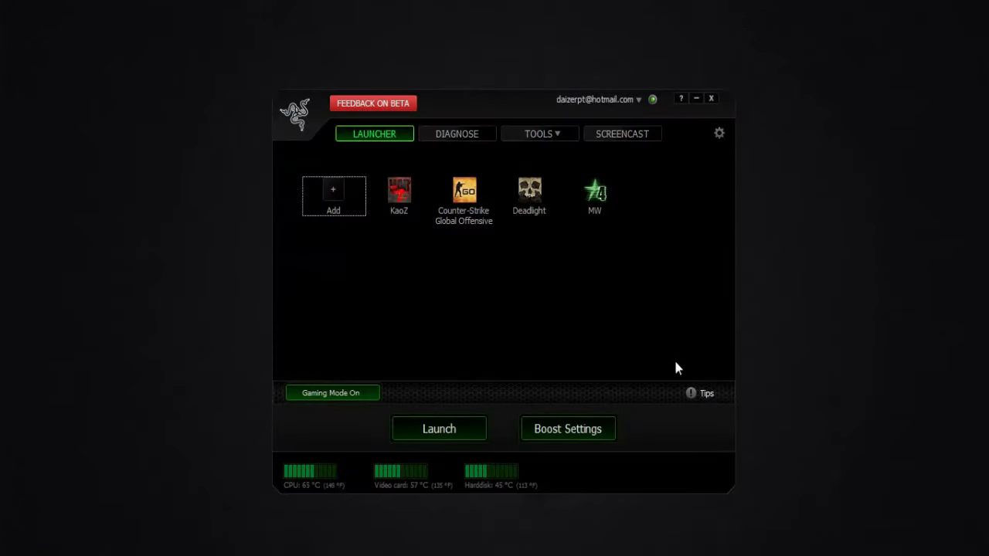
pyautogui.click(698, 401)
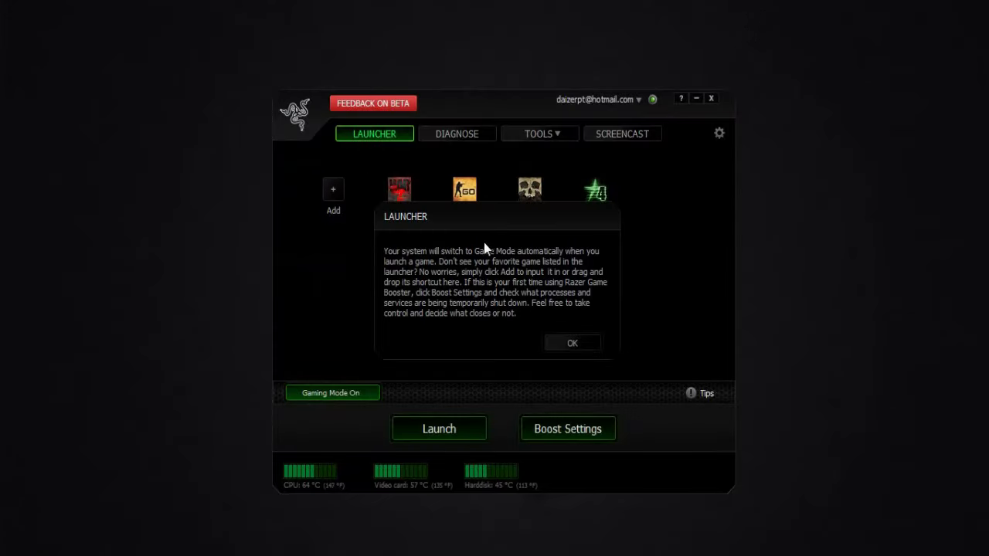
pyautogui.click(553, 346)
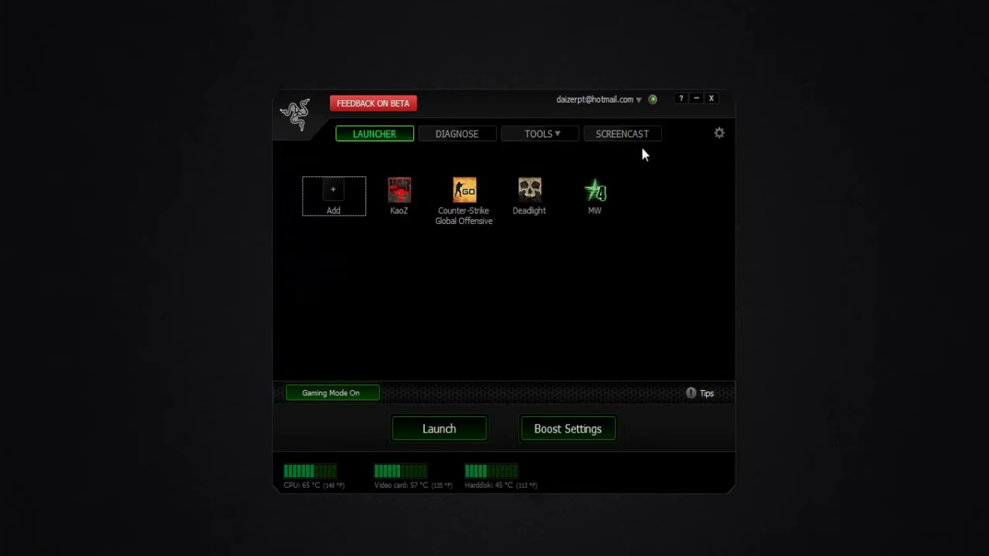
# - Look over the program's settings, language and update options without choosing any of them
pyautogui.click(717, 133)
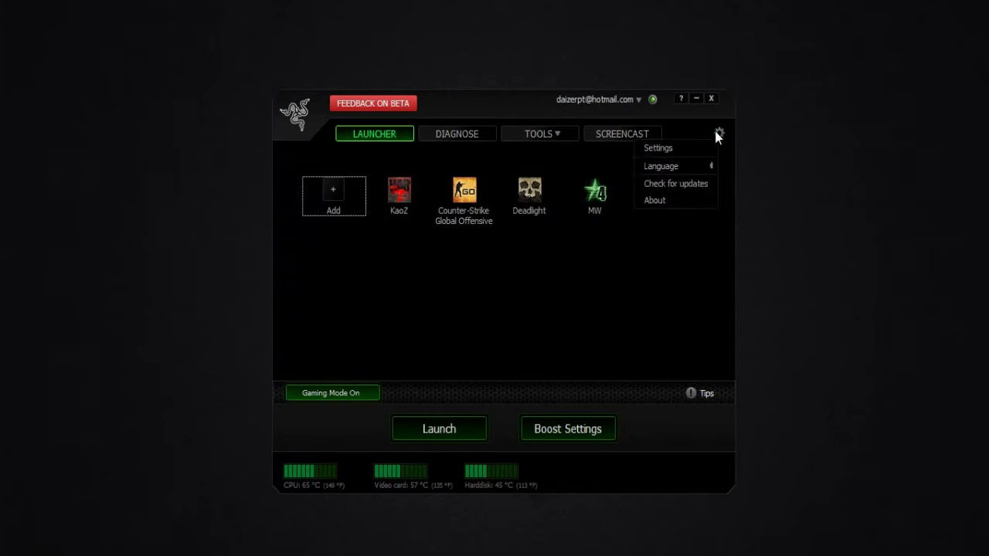
pyautogui.moveTo(705, 167)
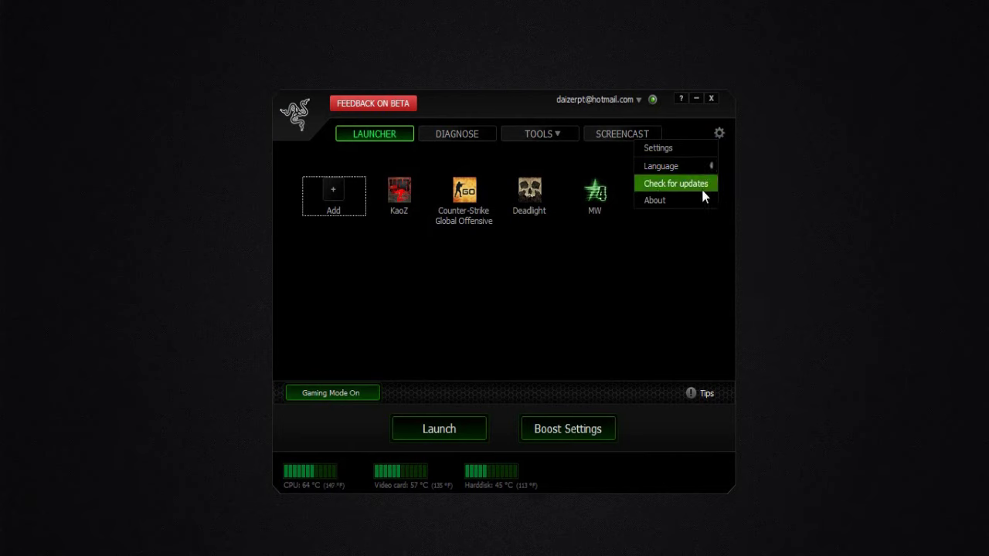
pyautogui.click(626, 289)
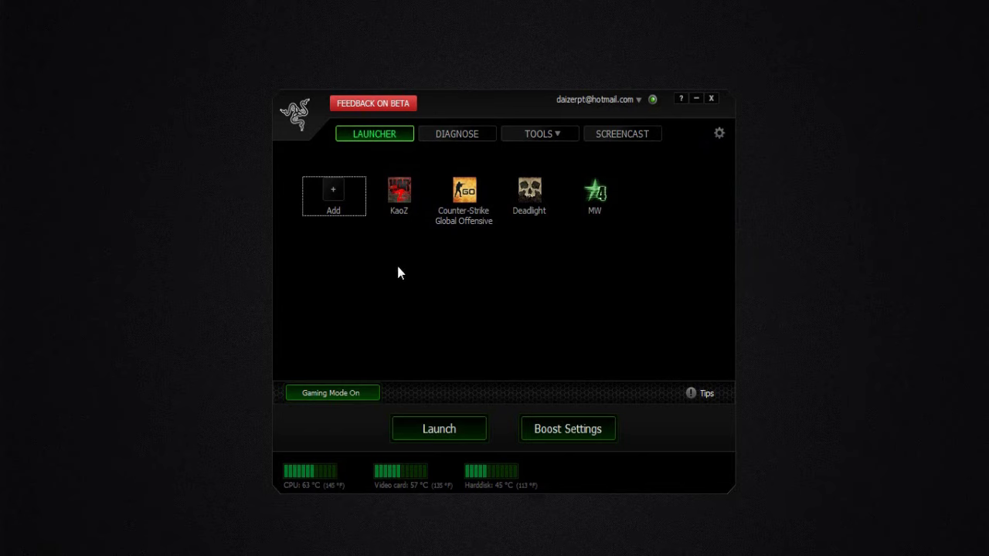
pyautogui.press('F9')
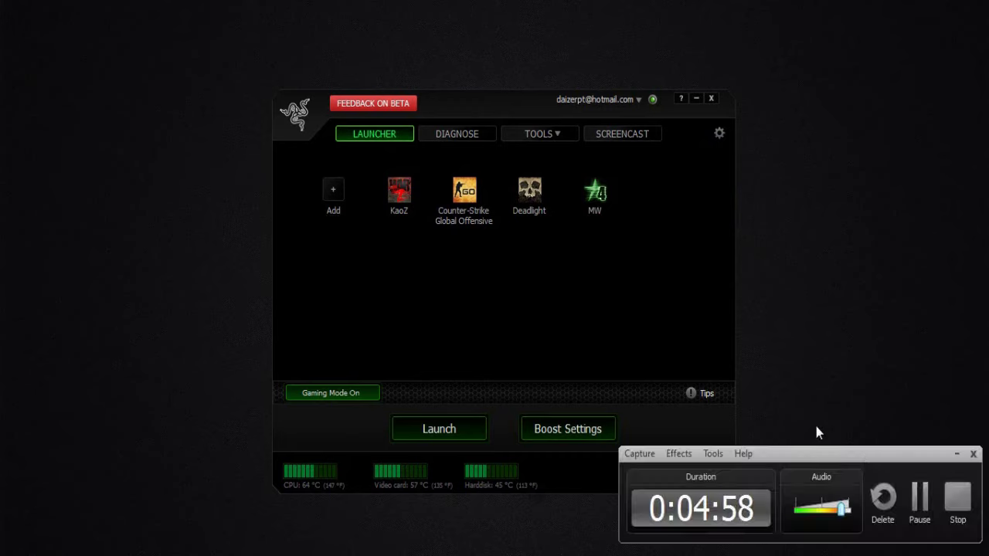
pyautogui.click(957, 498)
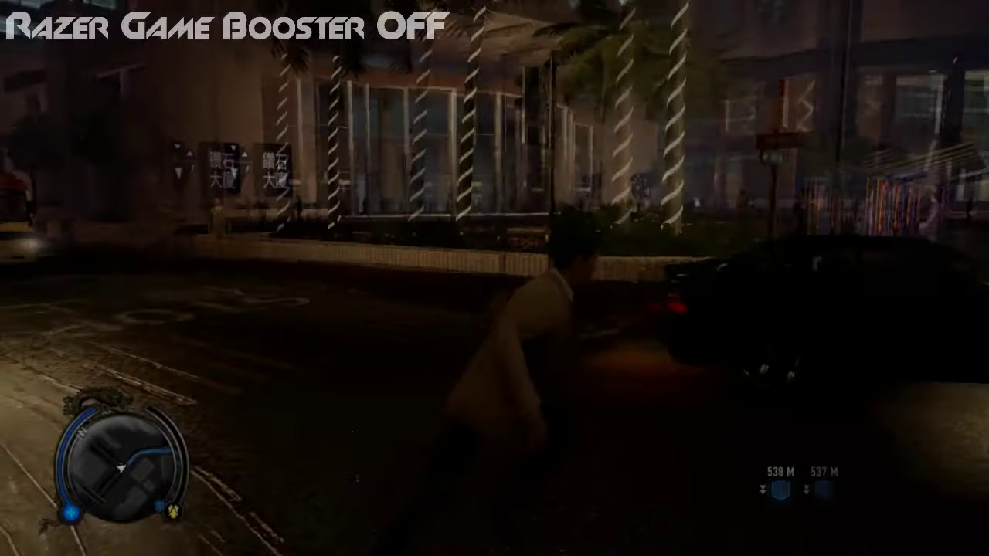